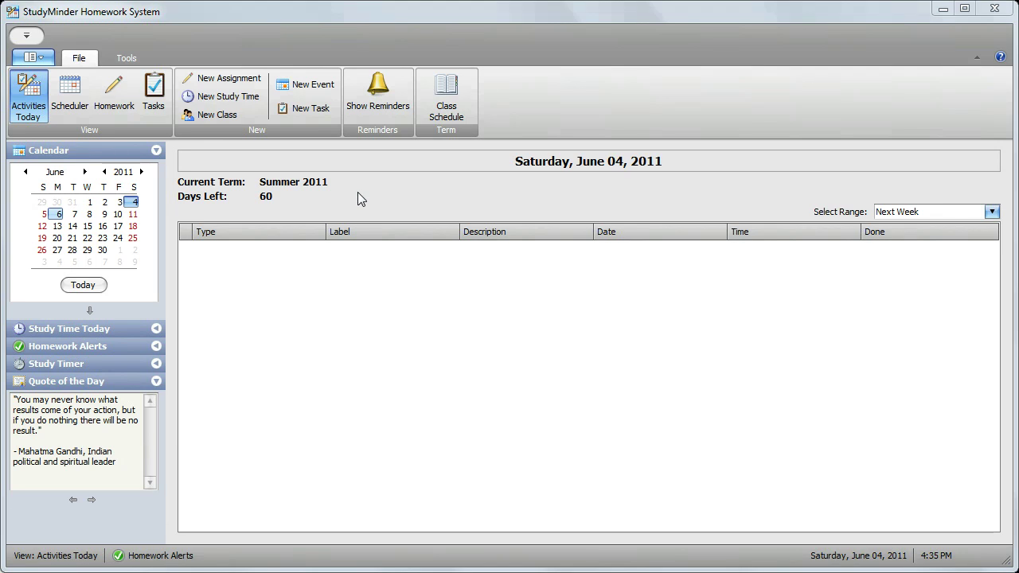
Step: Check Science, Math and English in the term's class schedule, then show the empty homework list
click(447, 110)
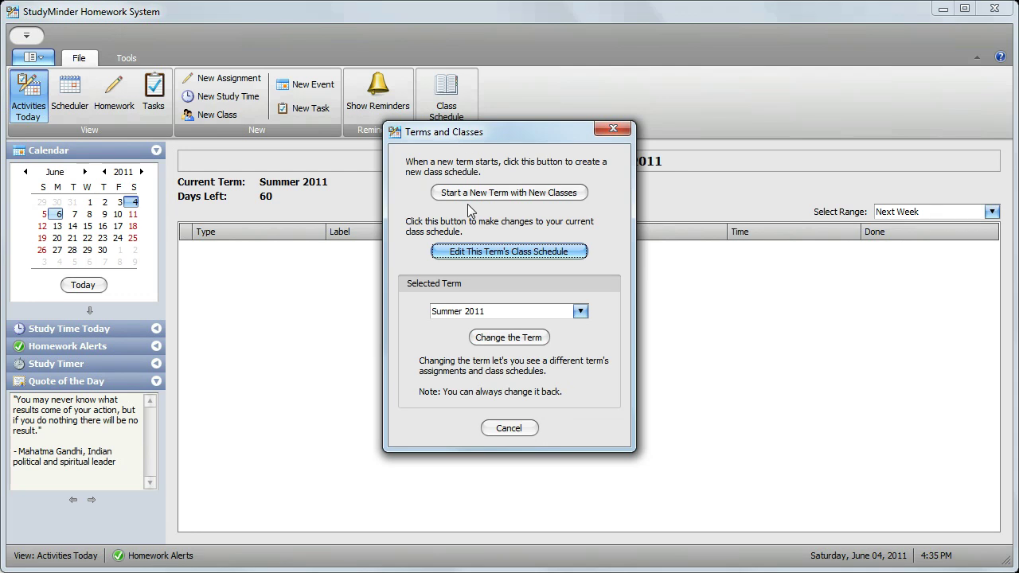
click(470, 254)
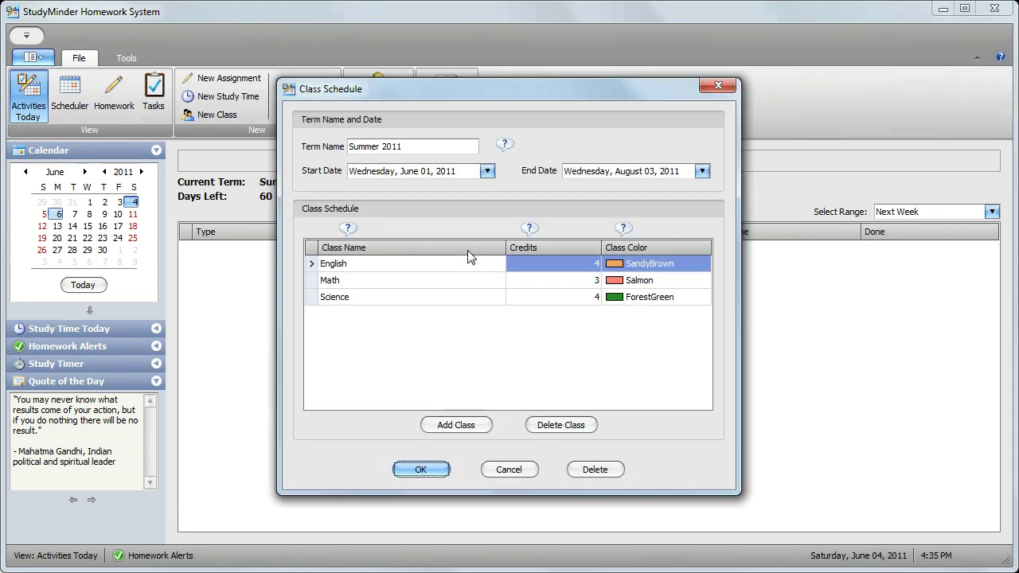
click(396, 296)
click(395, 280)
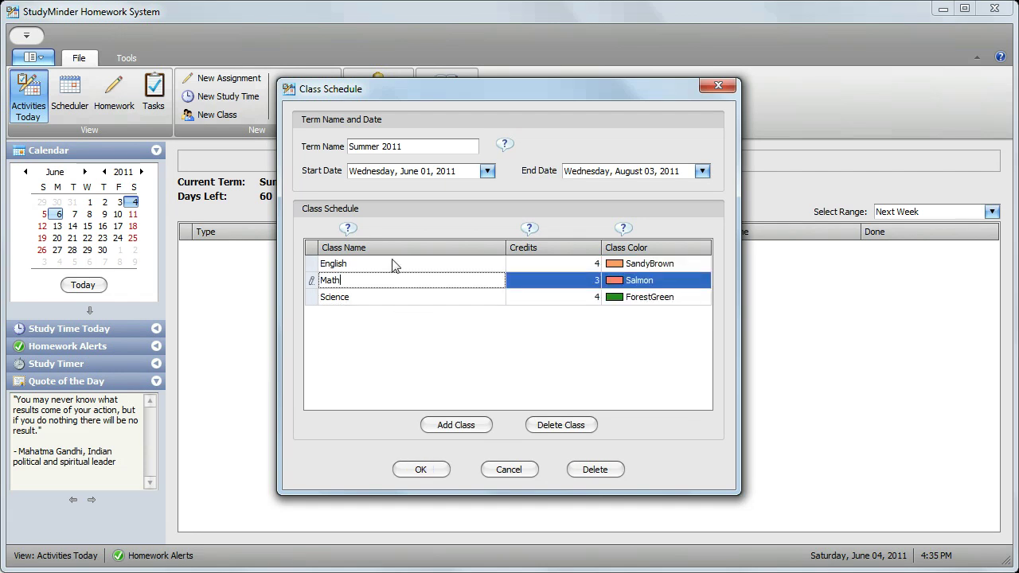
click(391, 264)
click(415, 470)
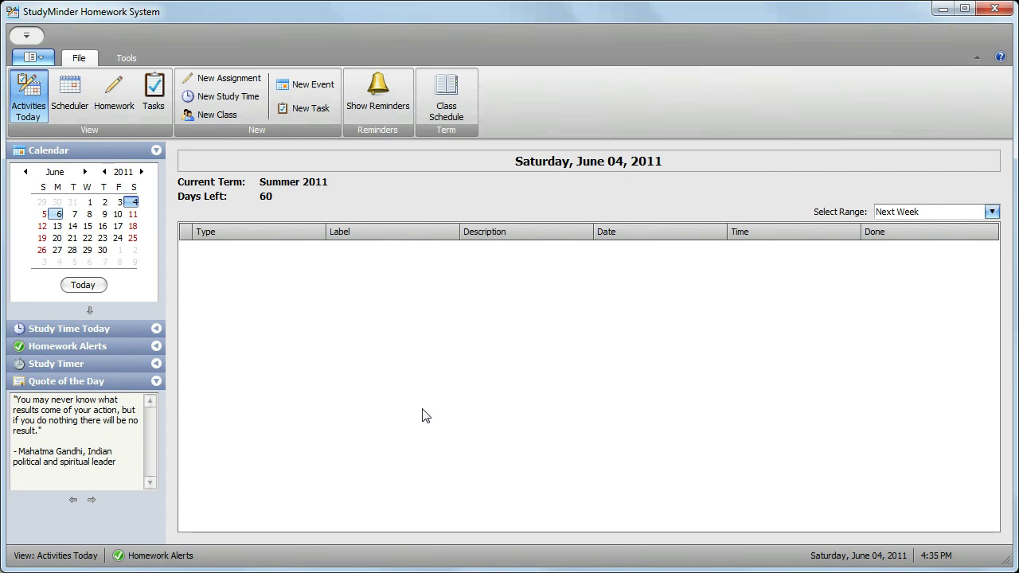
click(68, 94)
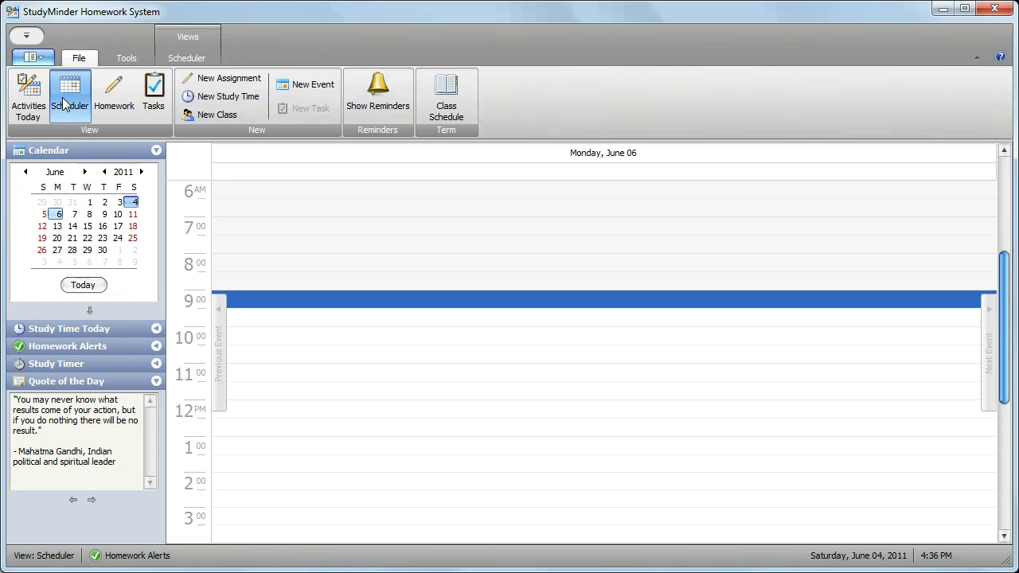
click(124, 103)
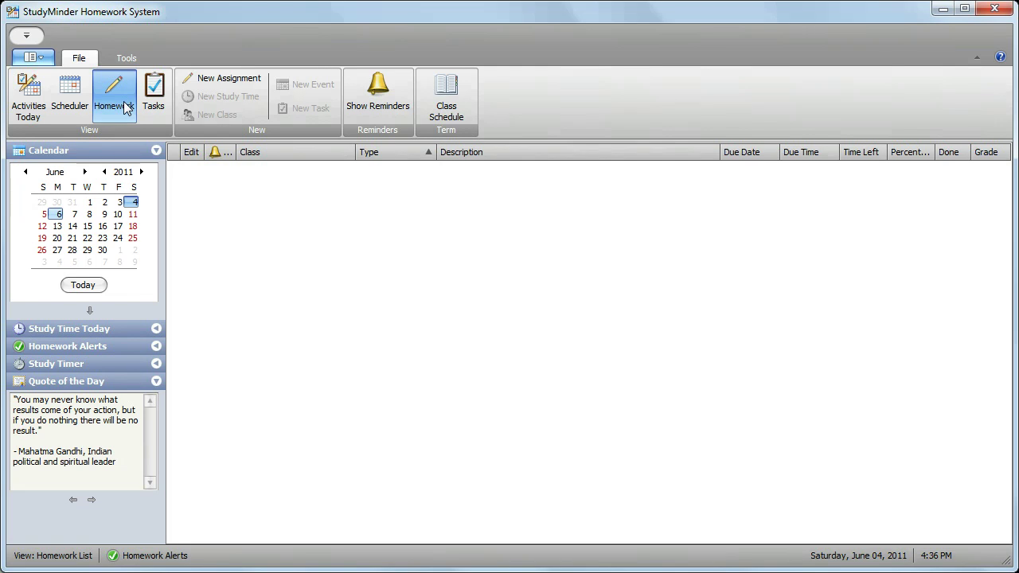
Step: Create a new English assignment described 'Reading Chapter 2' with Reading as the assignment type
click(230, 82)
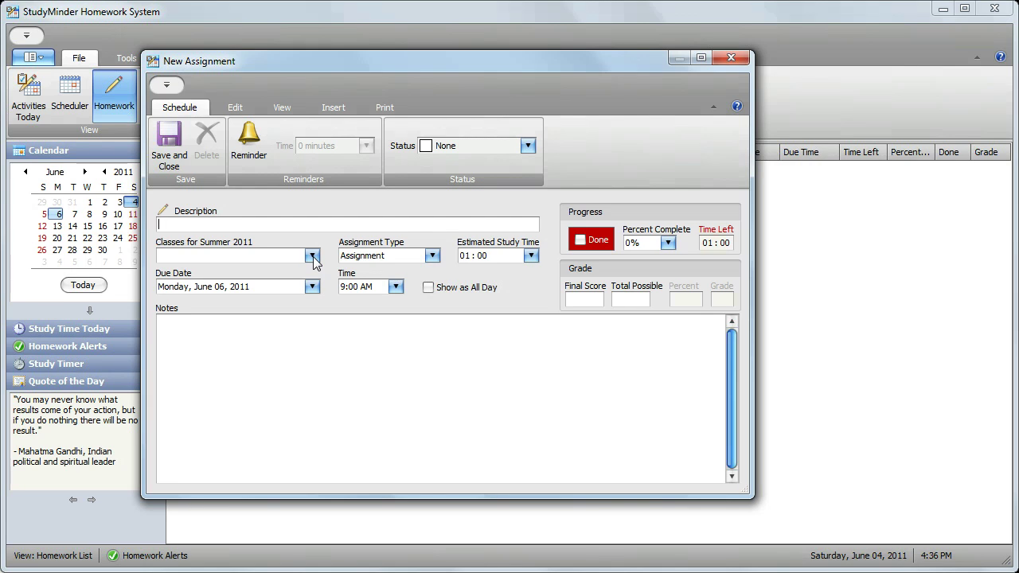
click(312, 256)
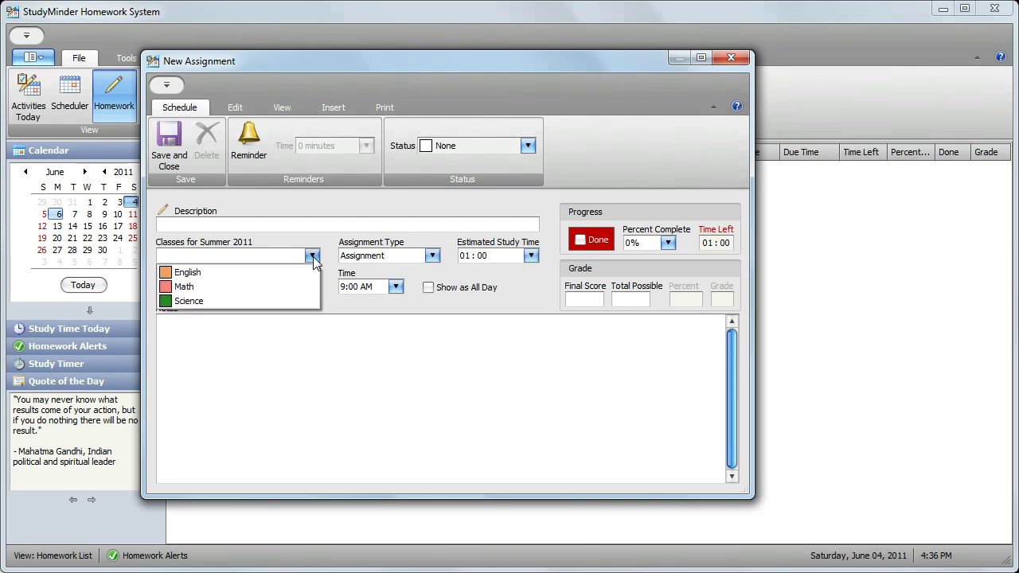
click(242, 273)
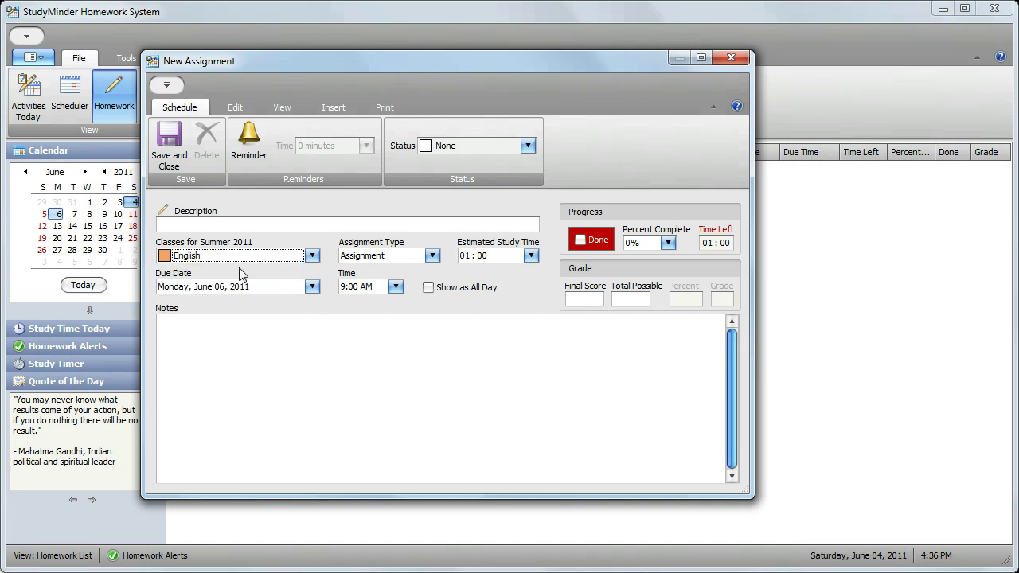
click(238, 226)
text(Reading Cha)
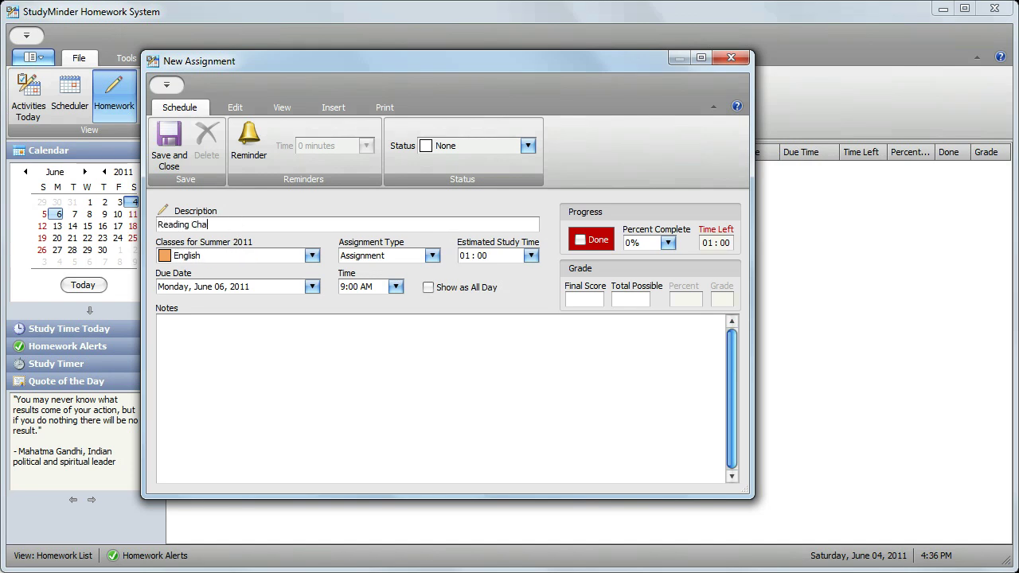
text(pter 2)
click(430, 256)
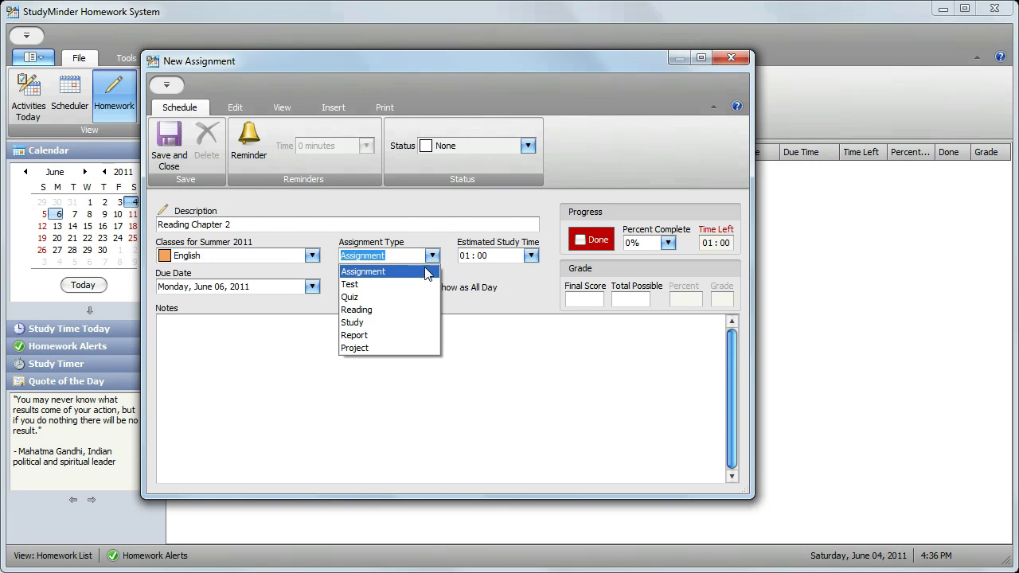
click(406, 309)
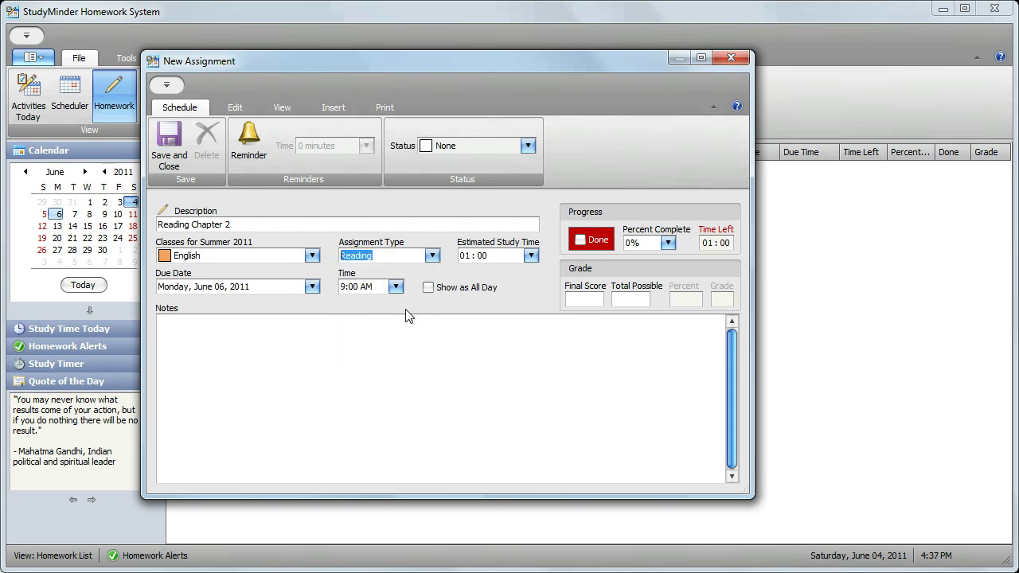
click(432, 256)
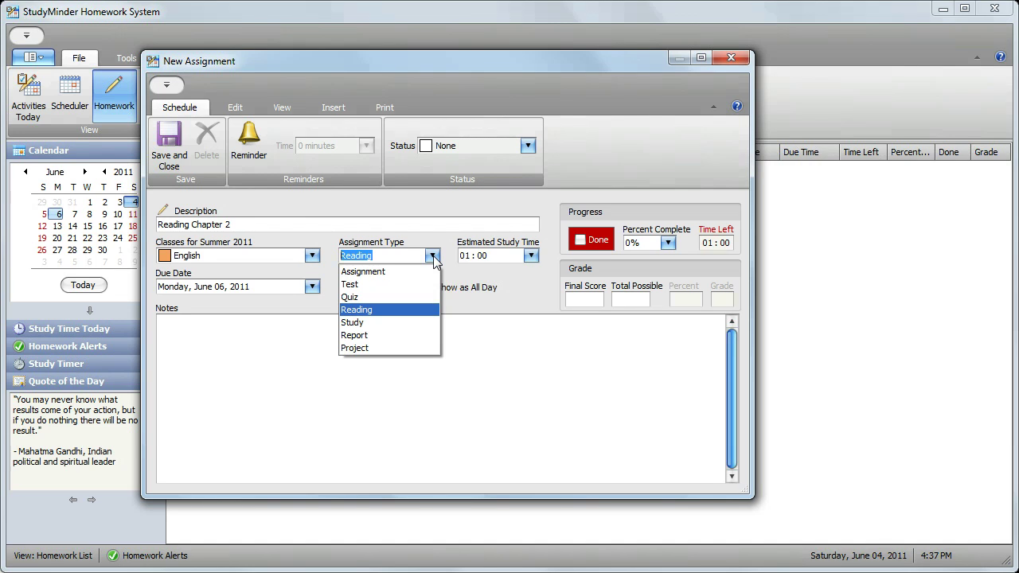
click(433, 256)
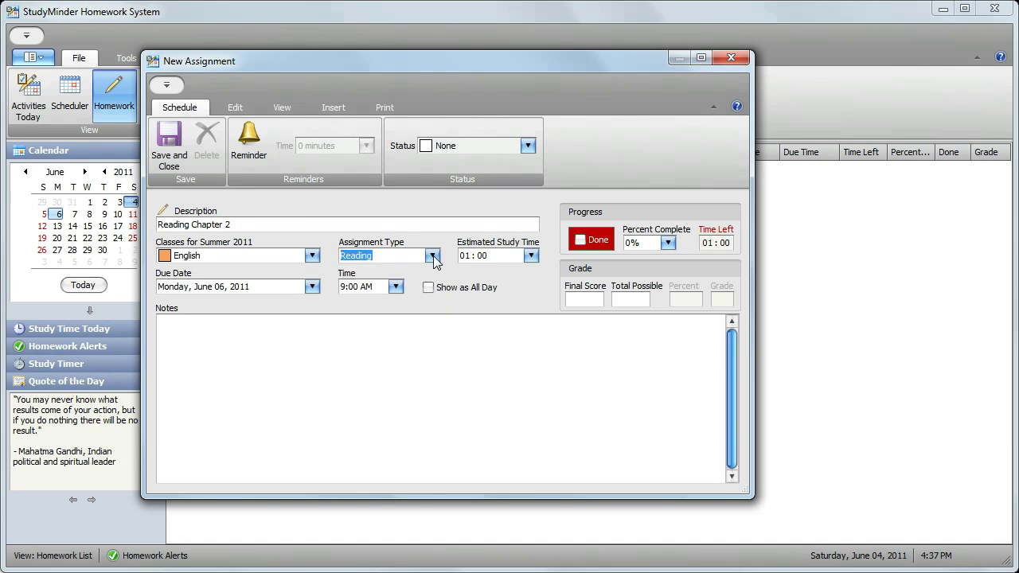
Step: Set the study estimate to 02:00, keep the June 6 due date, and save the assignment
click(531, 255)
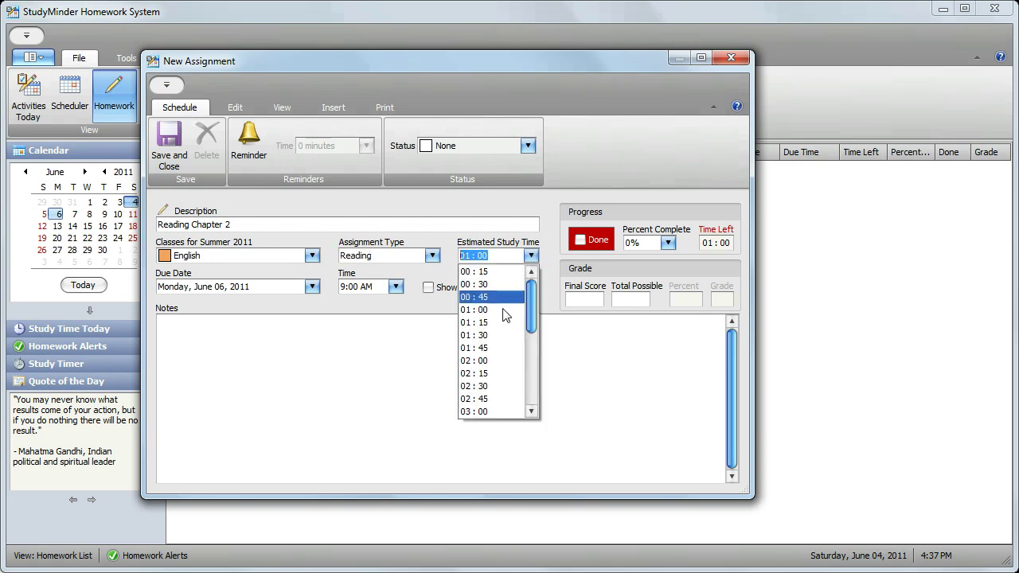
click(481, 360)
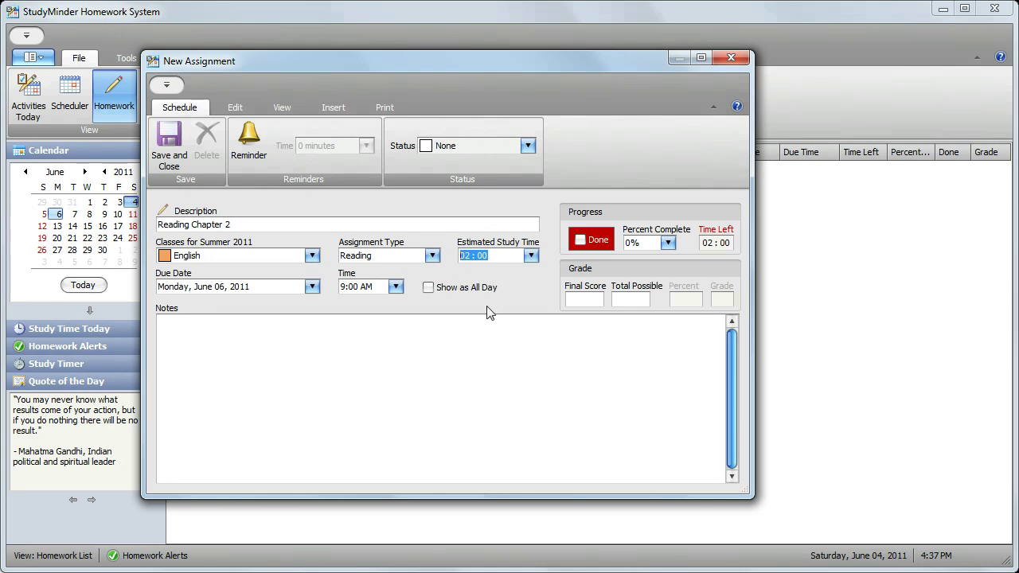
click(312, 287)
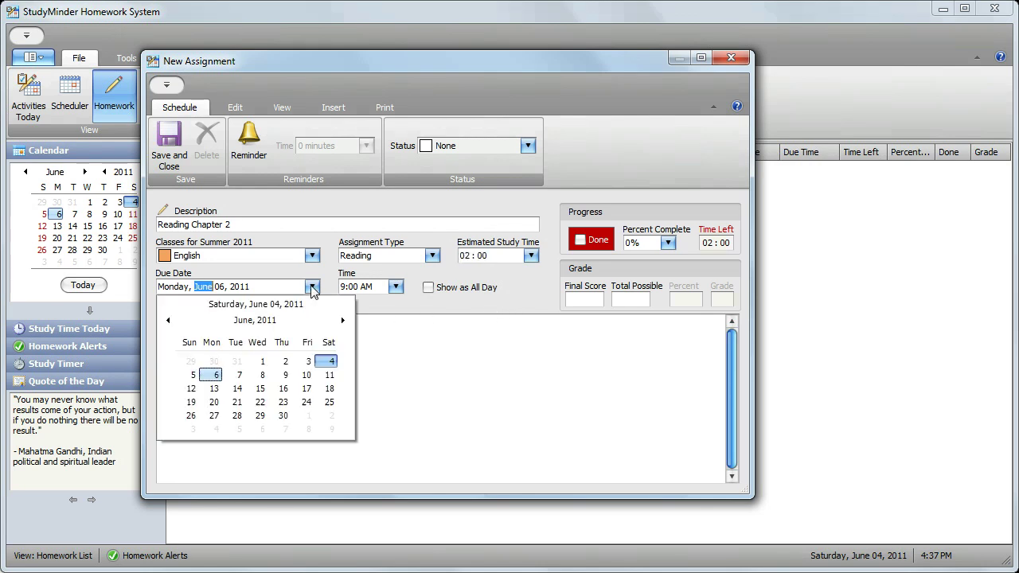
click(213, 374)
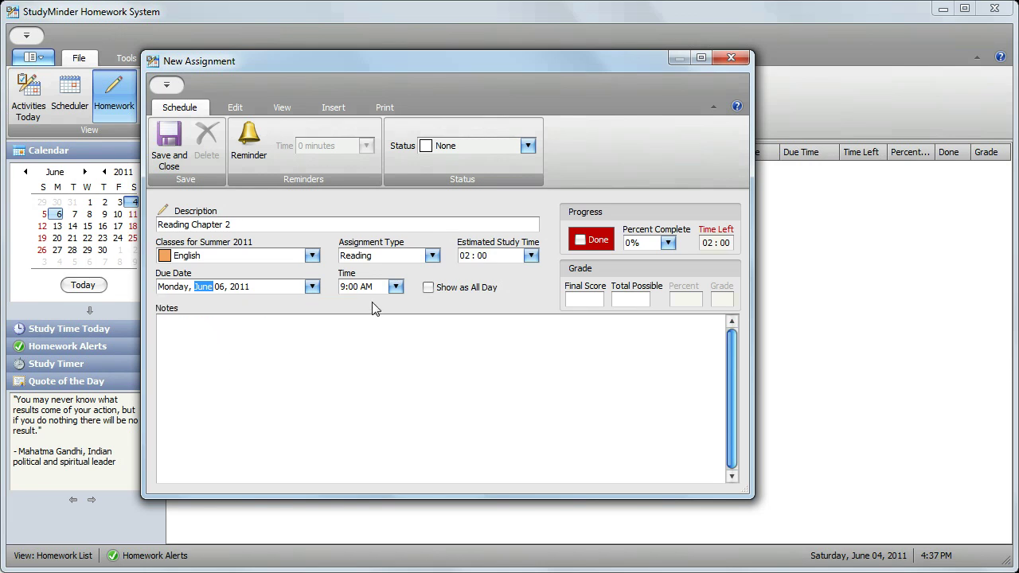
click(168, 140)
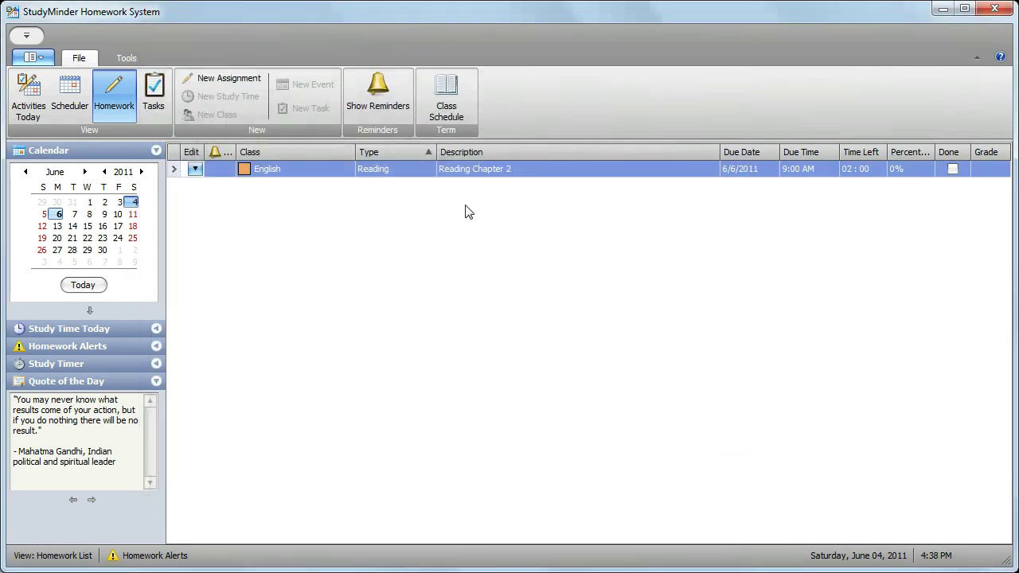
Step: Change the English entry's description to 'Reading Chapter 1', keeping its 6/6/2011 due date
click(561, 170)
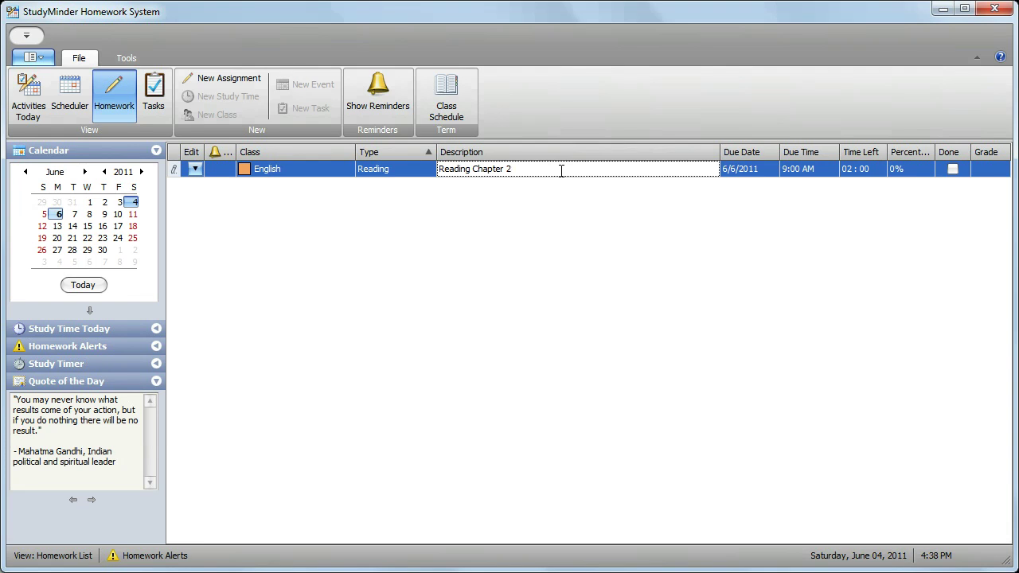
key(BackSpace)
text(1)
click(534, 197)
click(770, 170)
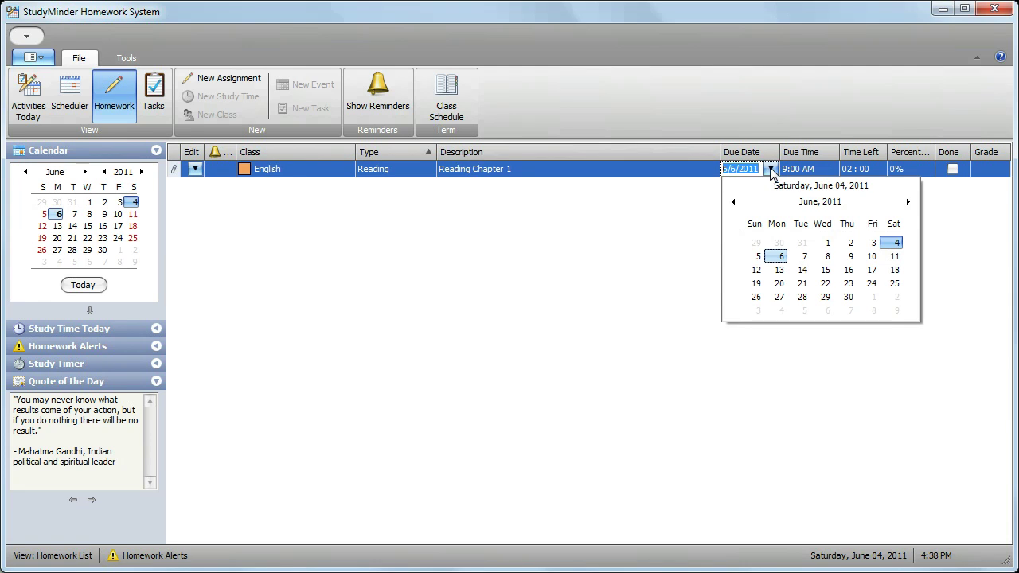
click(770, 170)
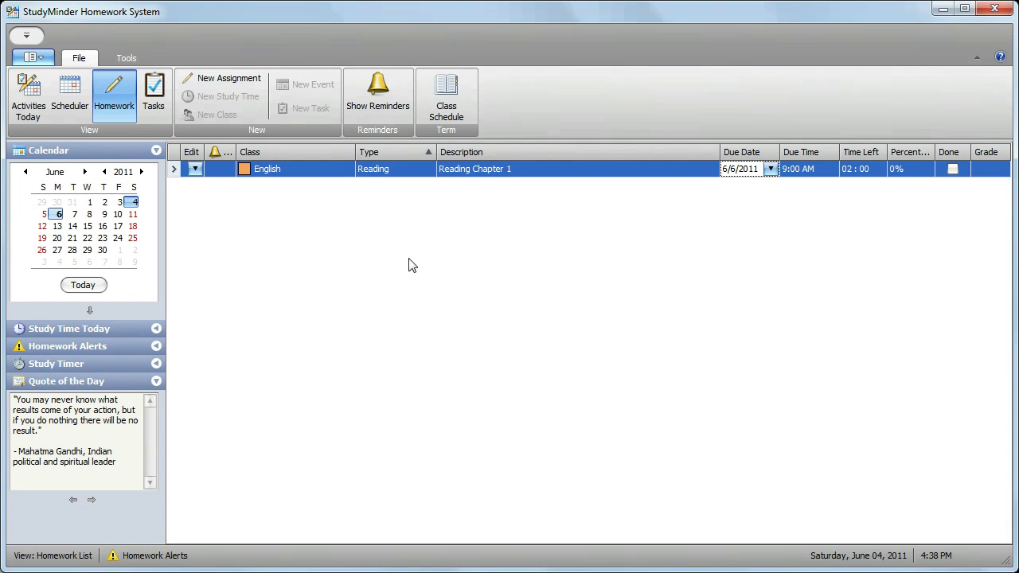
click(195, 169)
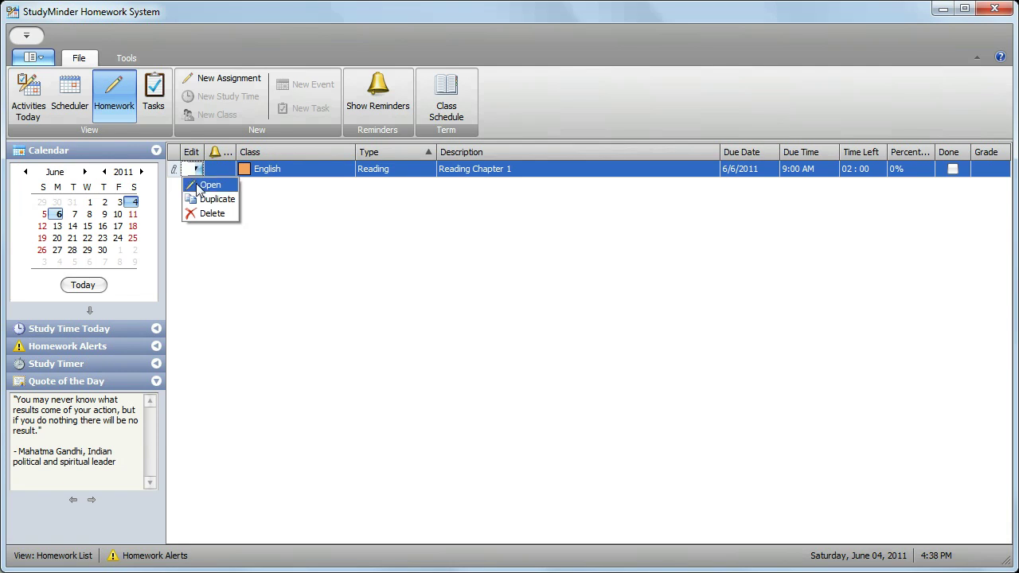
Step: Mark Reading Chapter 1 as 25% complete and save it, leaving 01:30 of study time
click(199, 188)
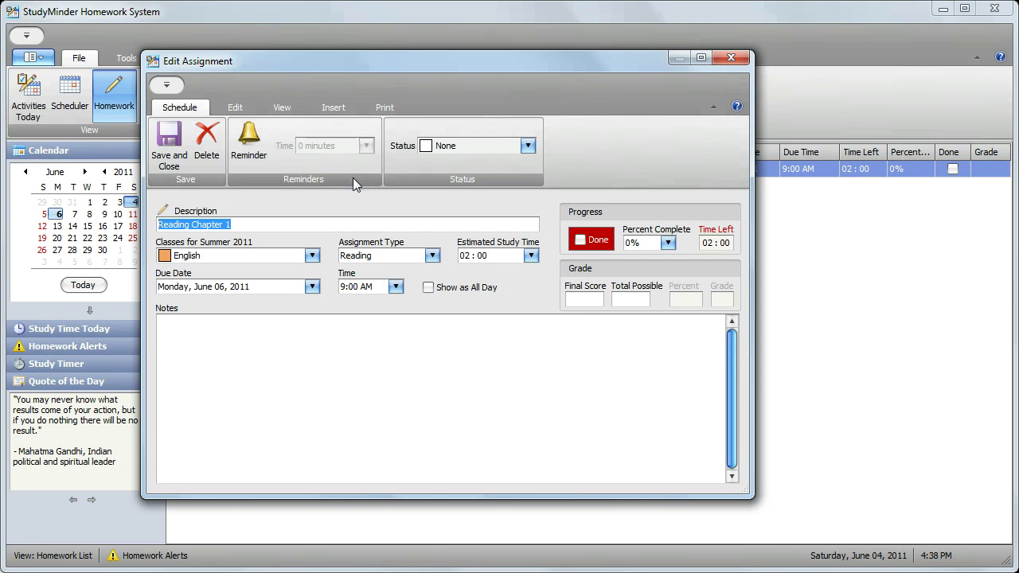
click(668, 243)
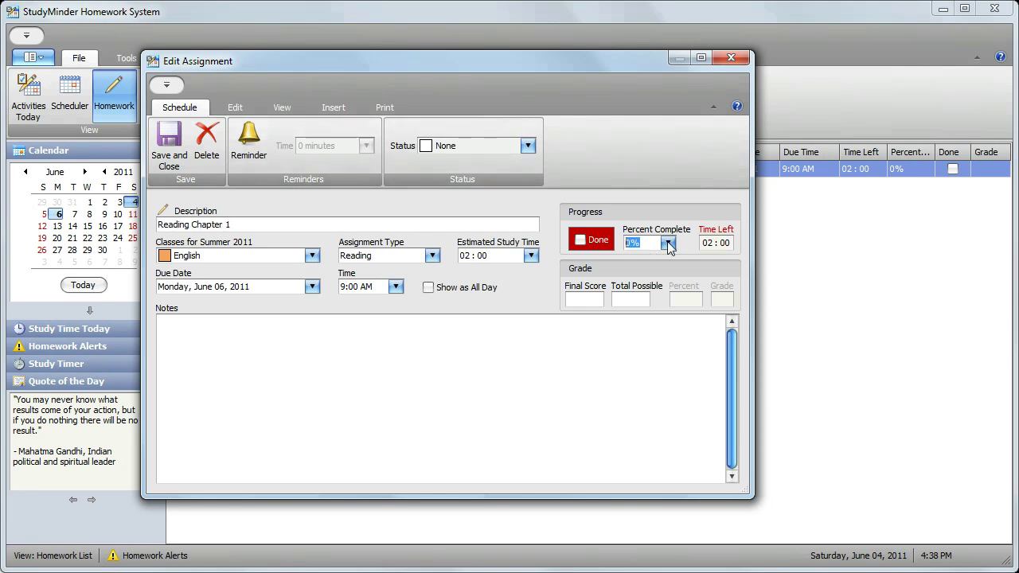
click(653, 272)
click(167, 141)
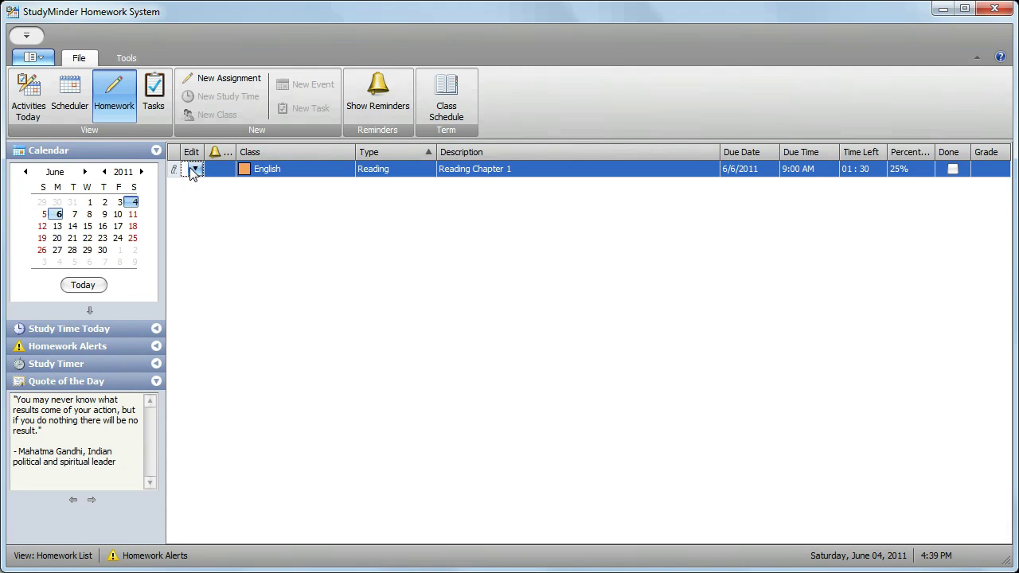
click(194, 168)
Step: Turn on a reminder 4 days ahead for Reading Chapter 1 and save it
click(193, 189)
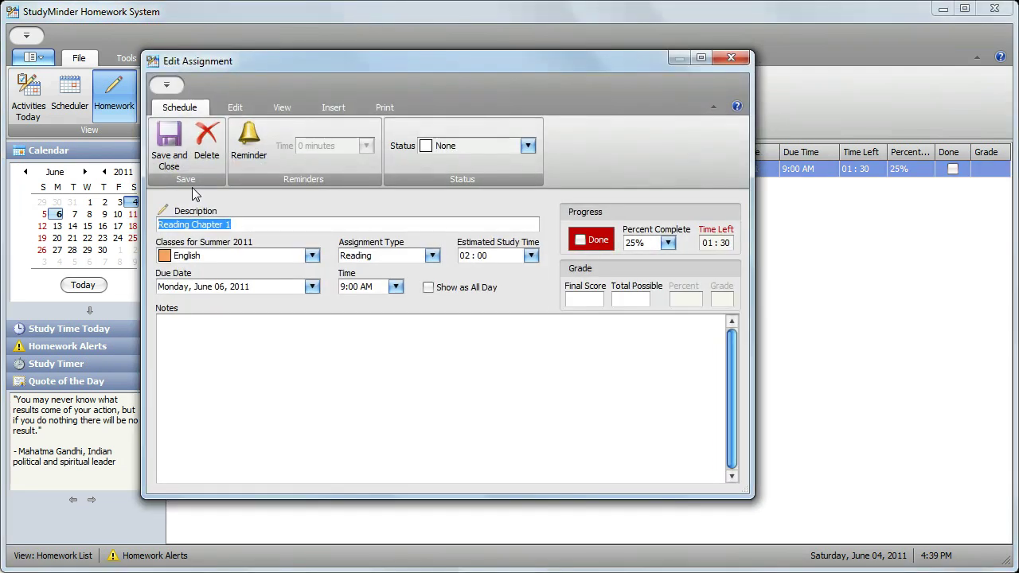
click(253, 150)
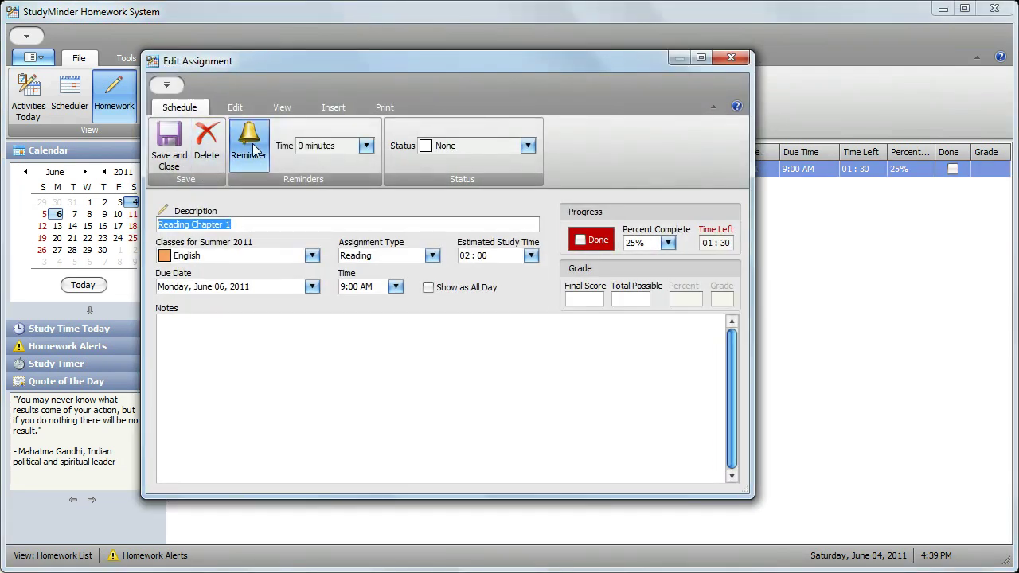
click(368, 151)
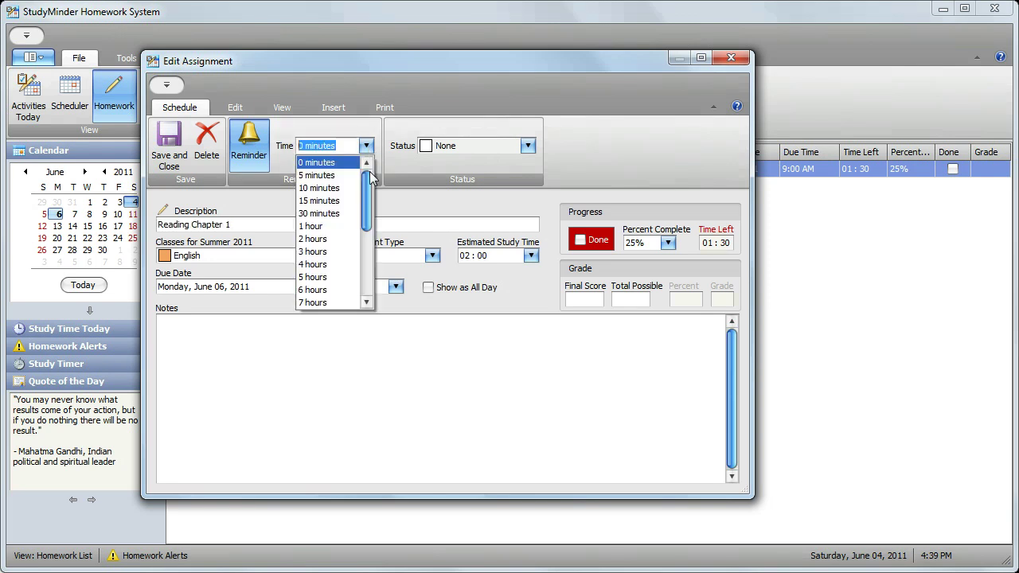
mouse_move(370, 187)
mouse_down()
mouse_move(372, 256)
mouse_move(366, 175)
mouse_up()
click(334, 176)
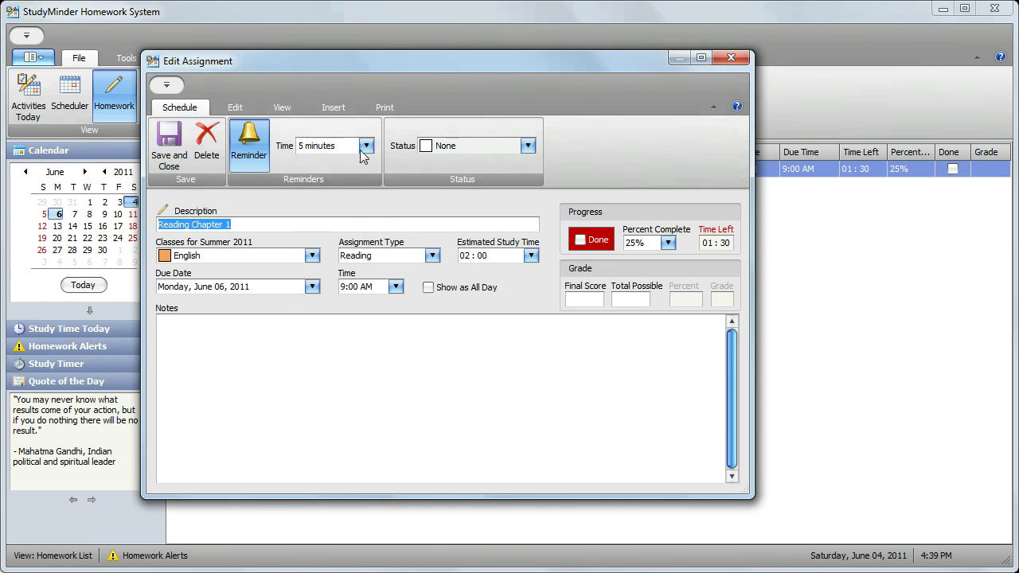
click(361, 150)
drag(370, 208, 371, 284)
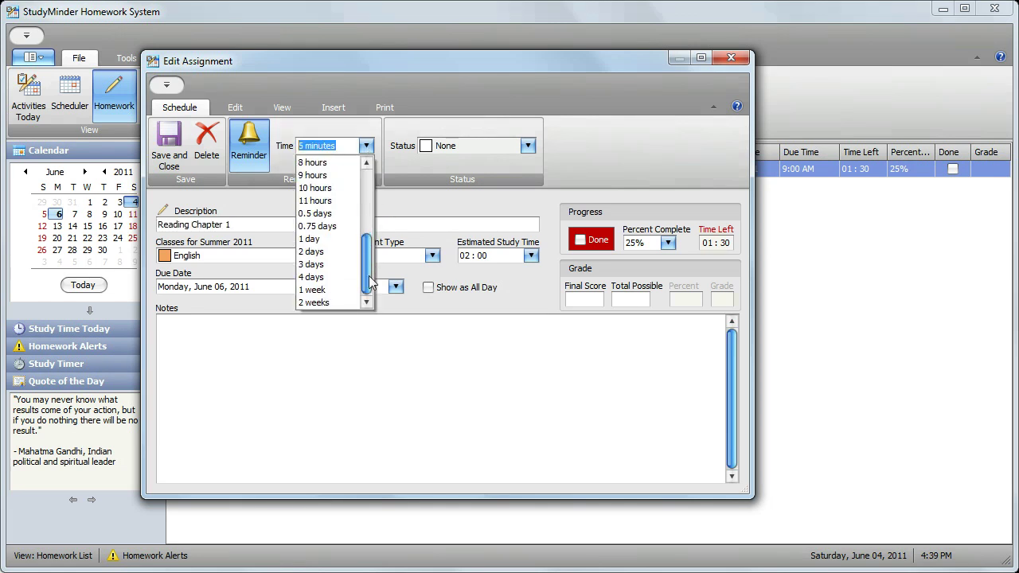
click(320, 277)
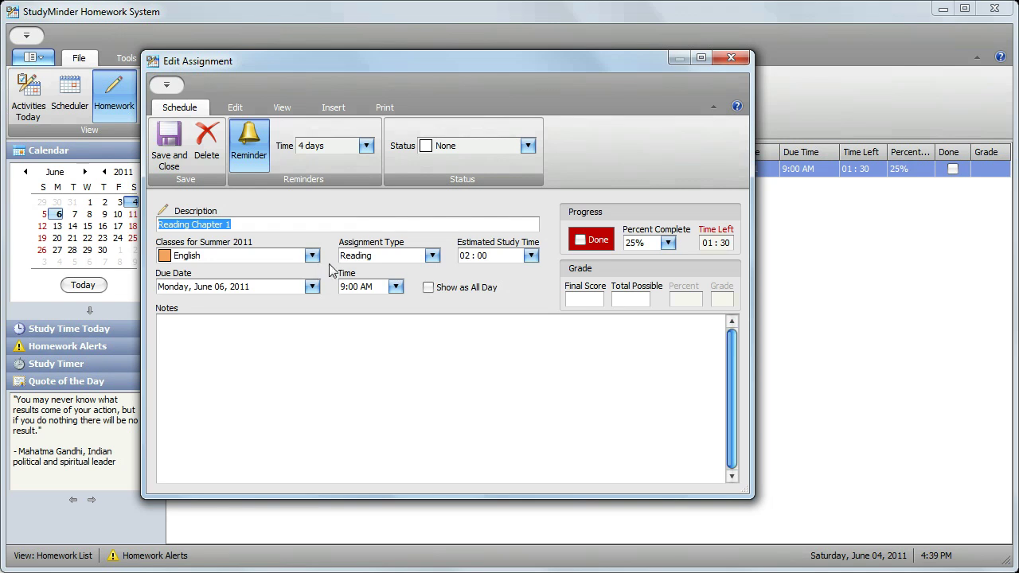
click(170, 134)
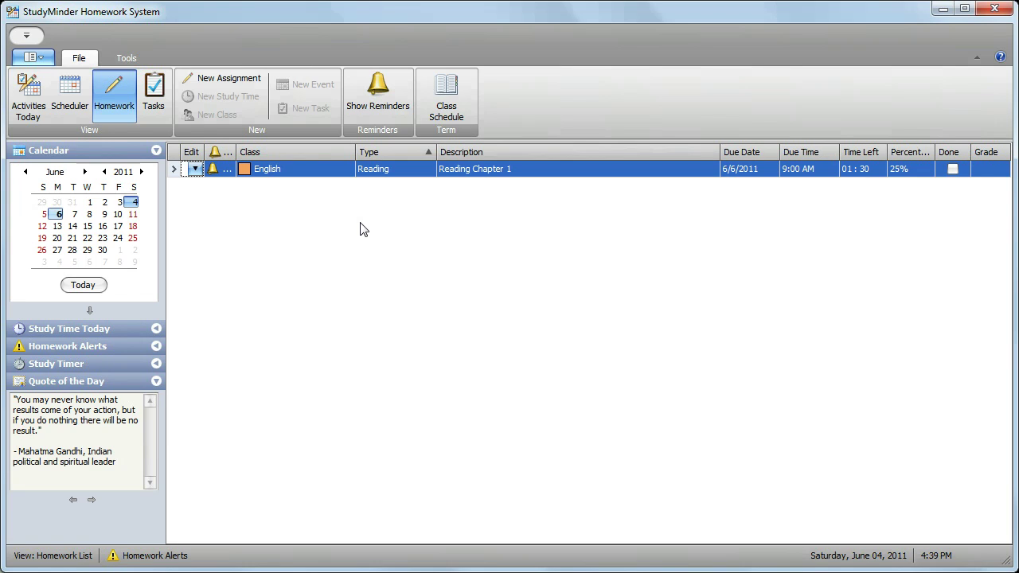
Step: Snooze the pending Reading Chapter 1 reminder for 1 minute and close the reminders window
click(390, 102)
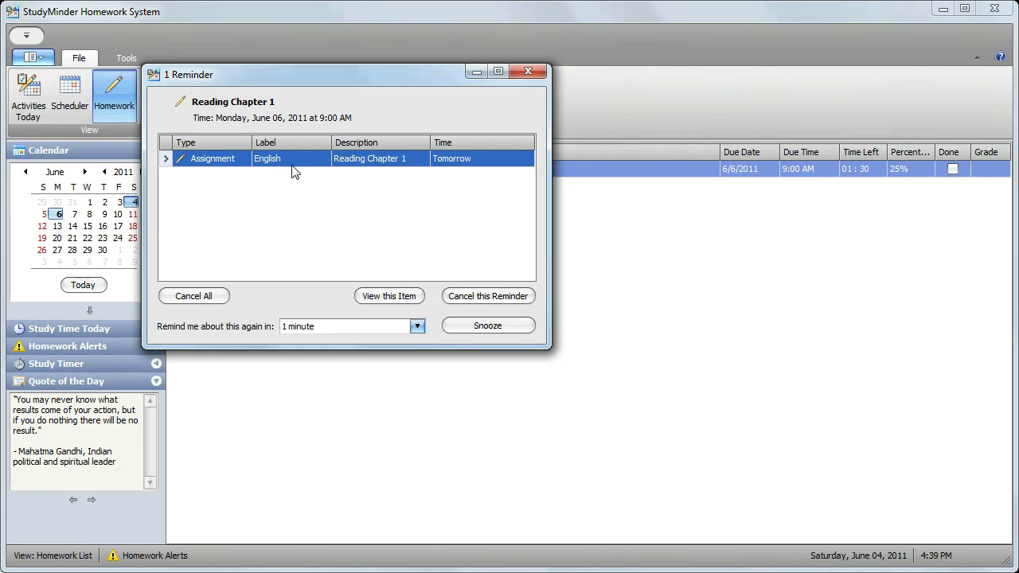
click(466, 296)
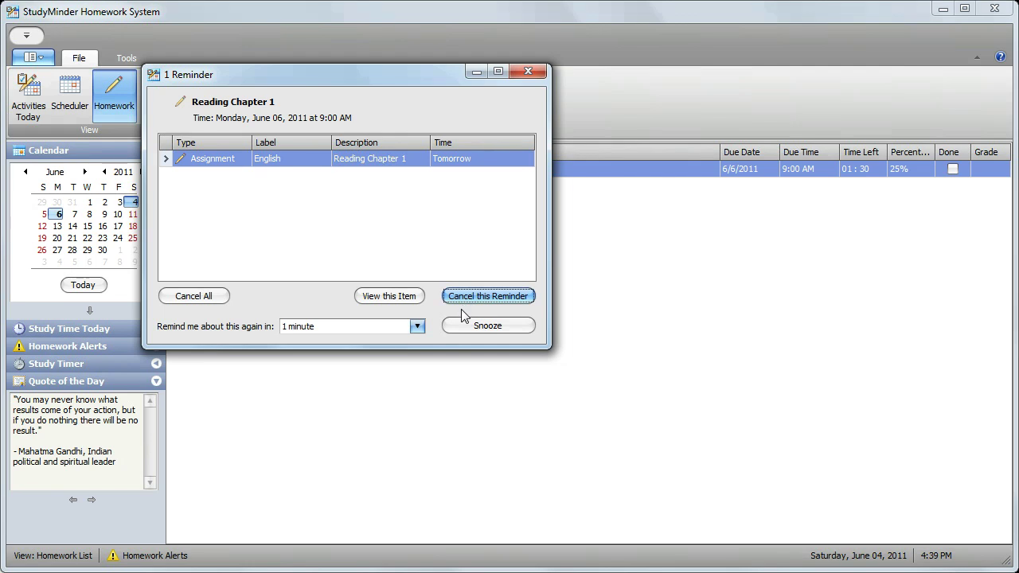
click(526, 74)
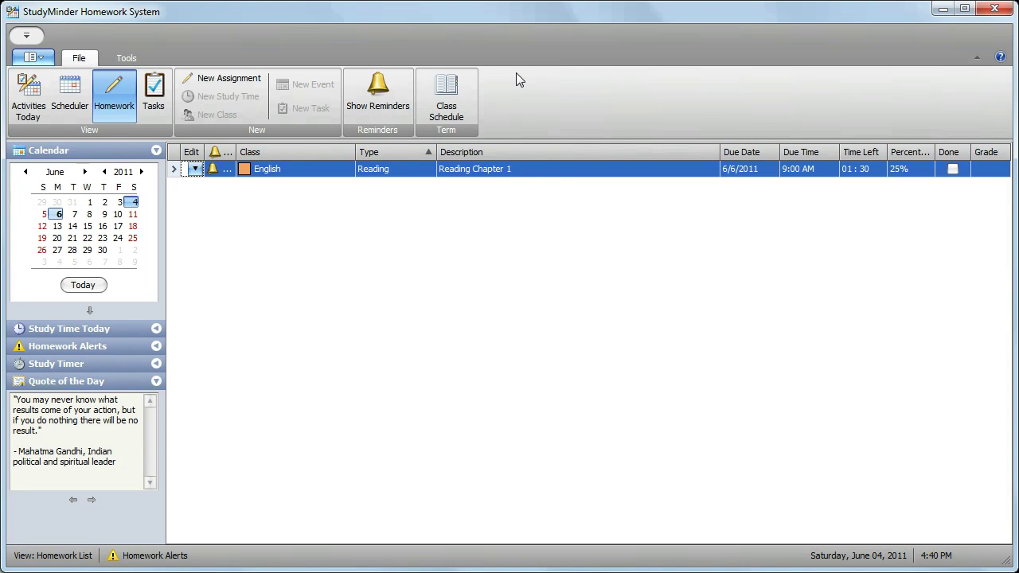
click(373, 106)
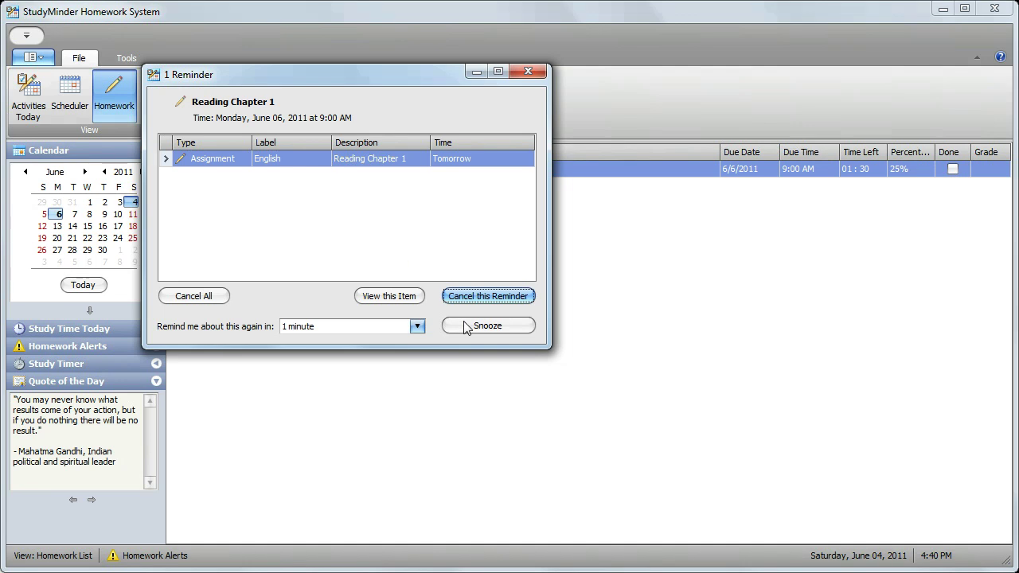
click(416, 326)
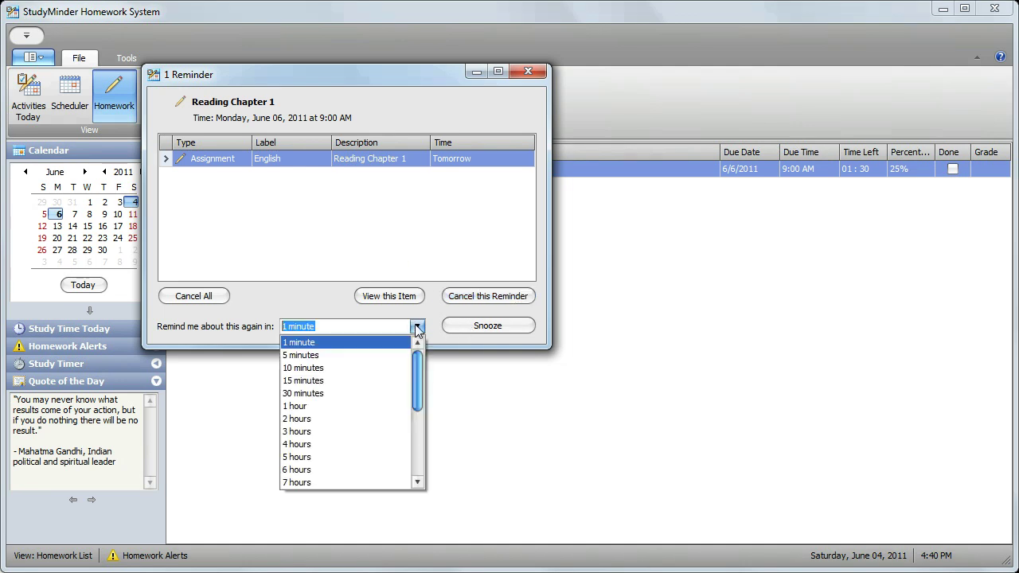
click(416, 327)
click(476, 328)
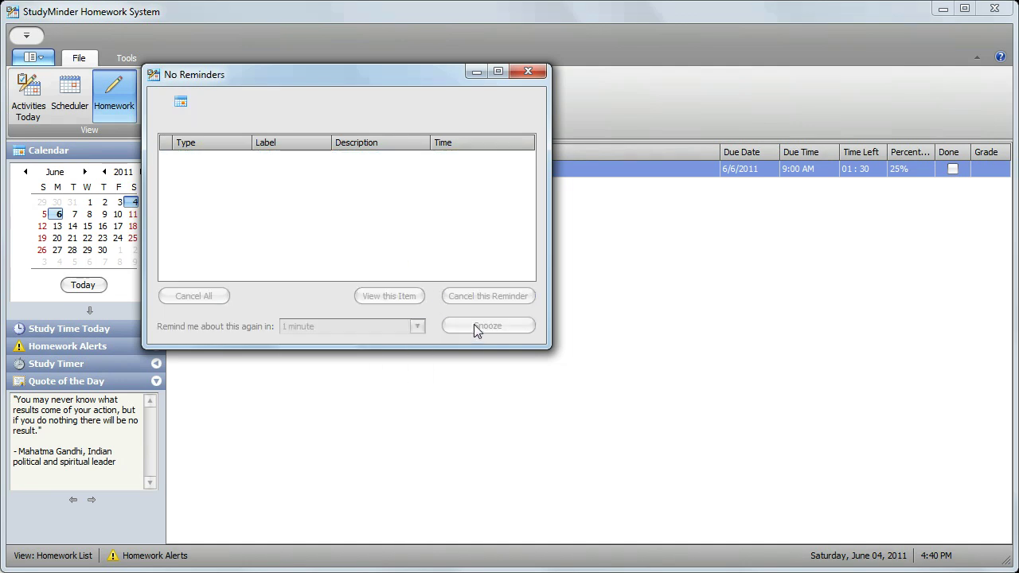
click(523, 74)
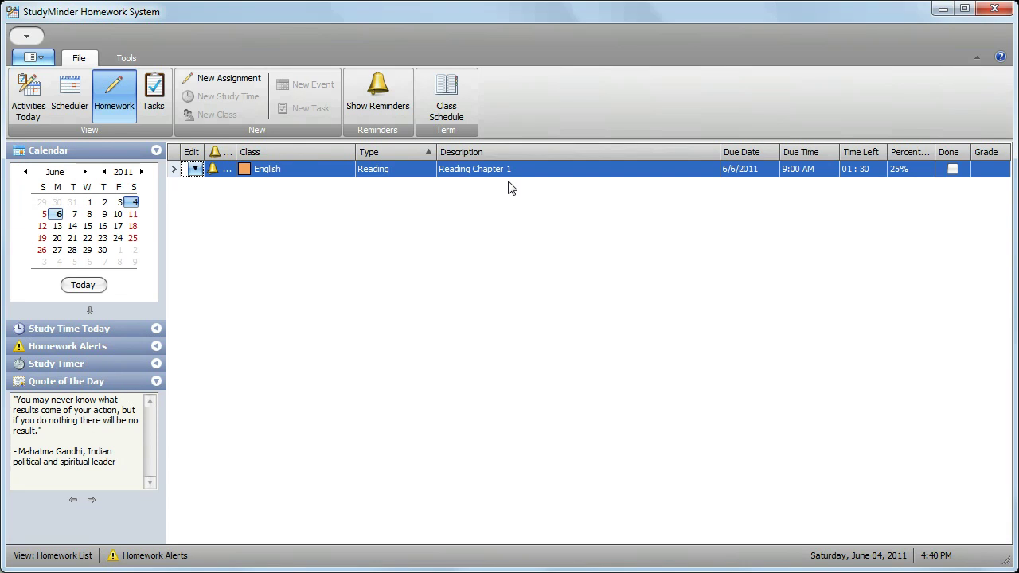
Step: Duplicate the Reading Chapter 1 assignment and dismiss the reminder that pops up
click(196, 169)
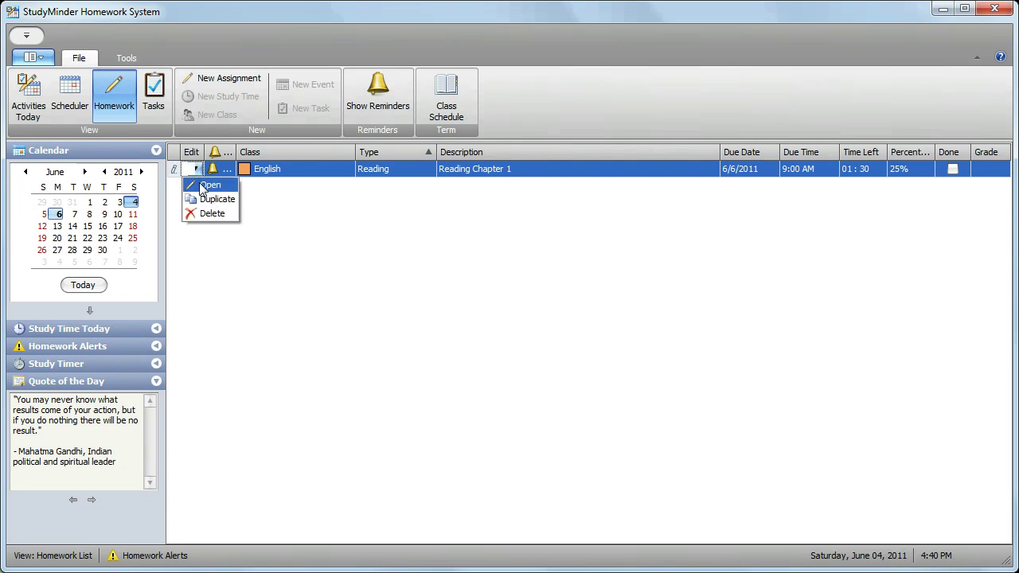
click(201, 200)
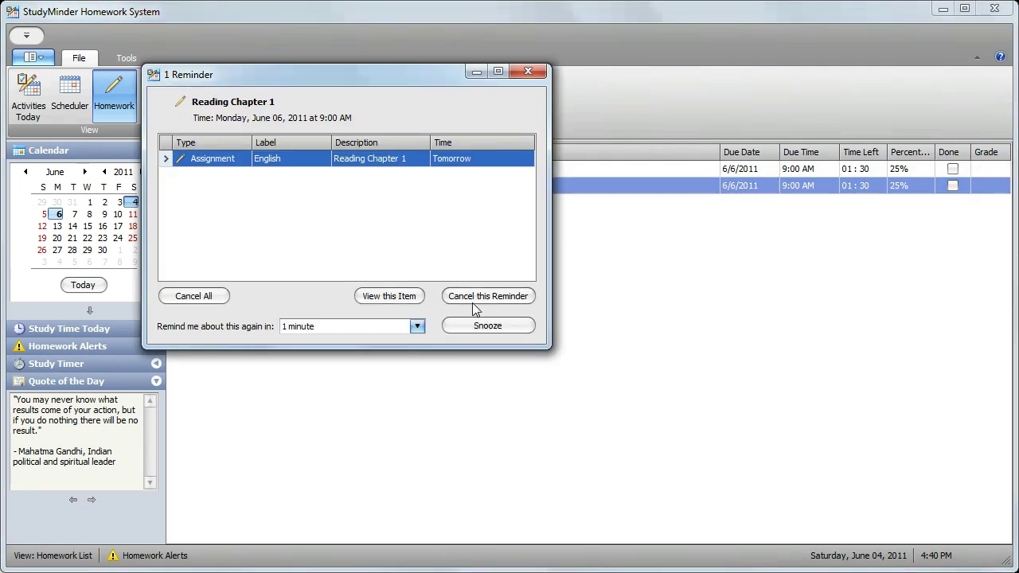
click(527, 72)
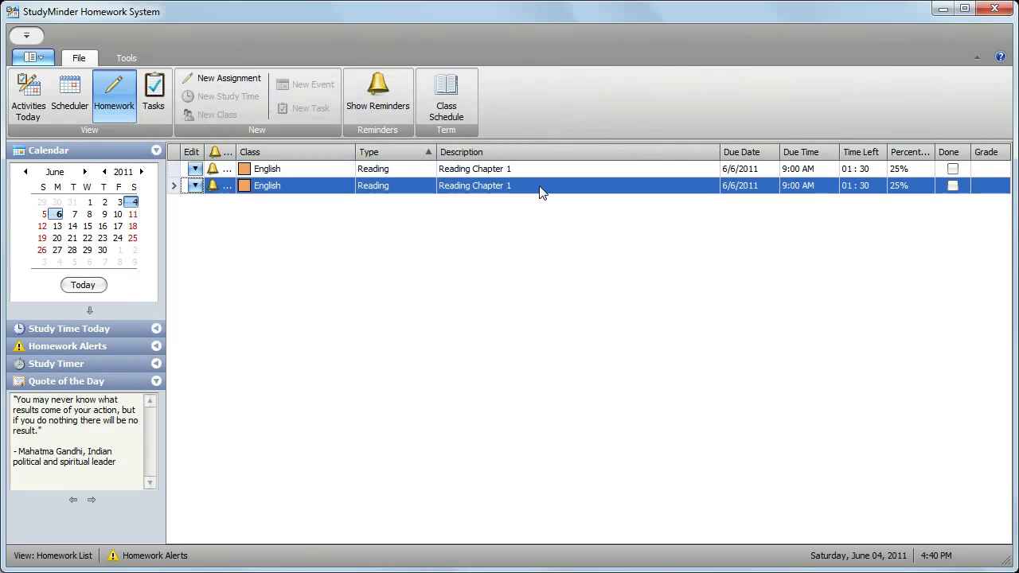
Step: Rename the copy to 'Reading Chapter 2' and move its due date to June 13, 2011
click(540, 186)
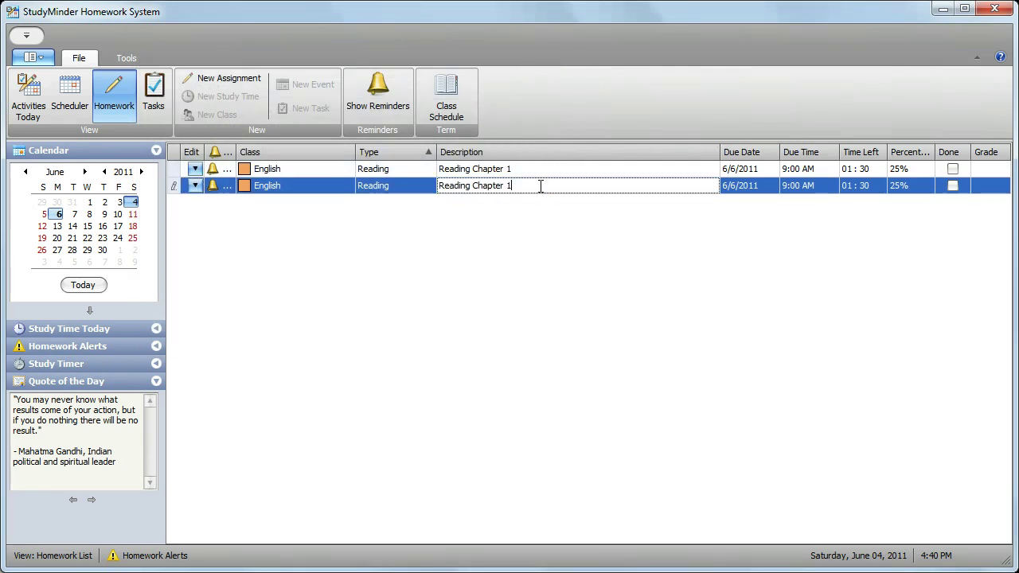
key(BackSpace)
text(2)
click(752, 187)
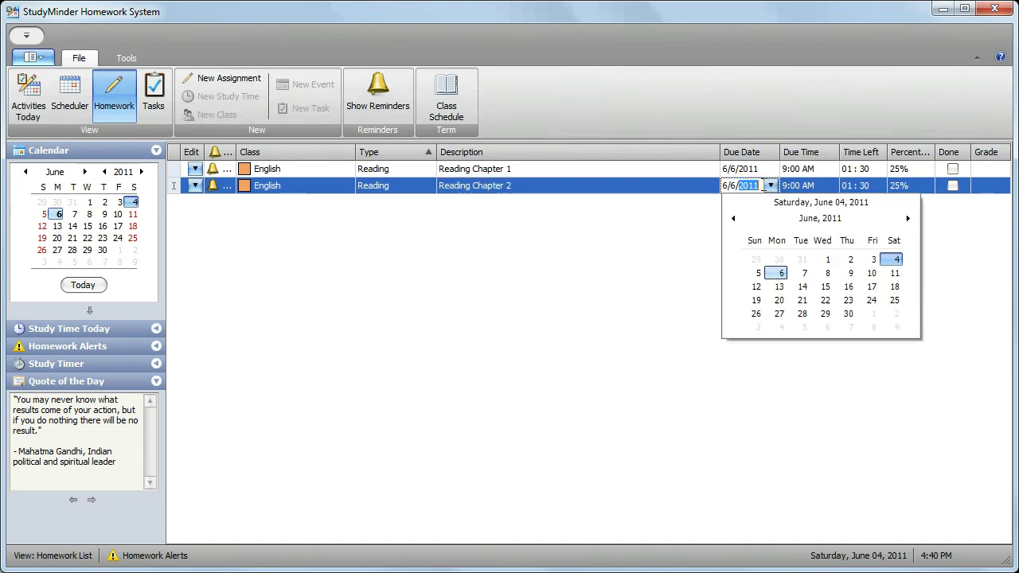
click(779, 288)
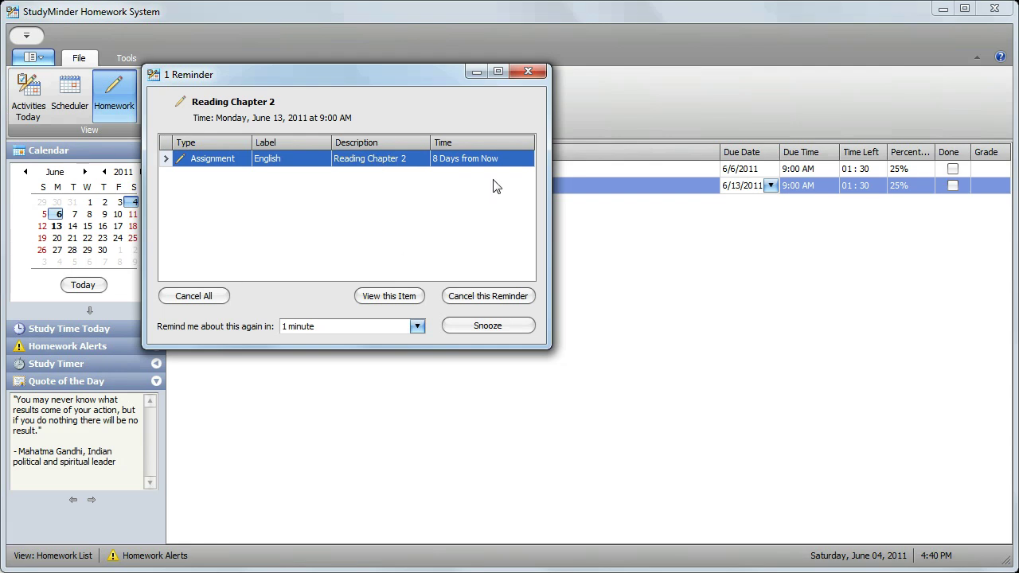
click(525, 73)
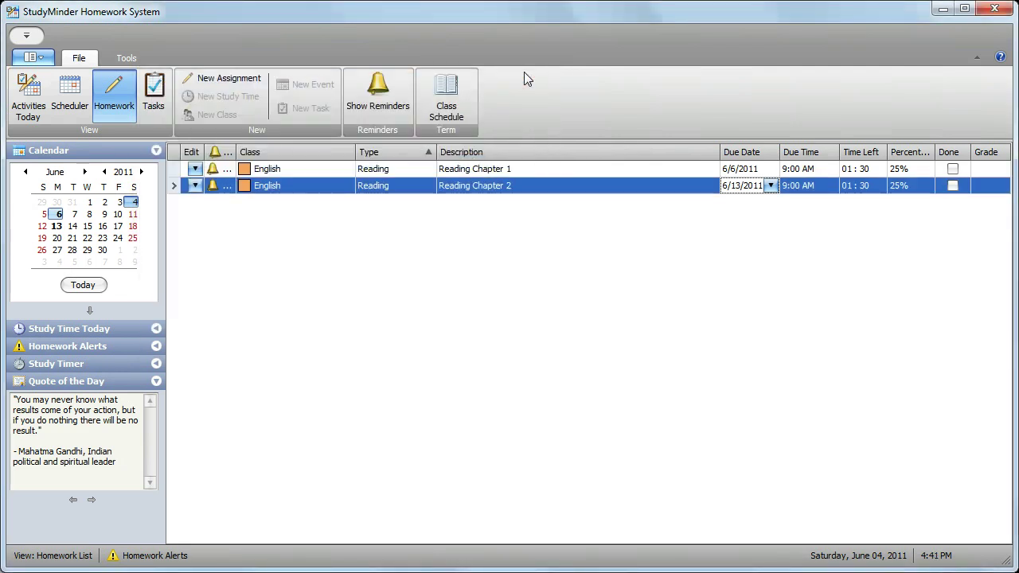